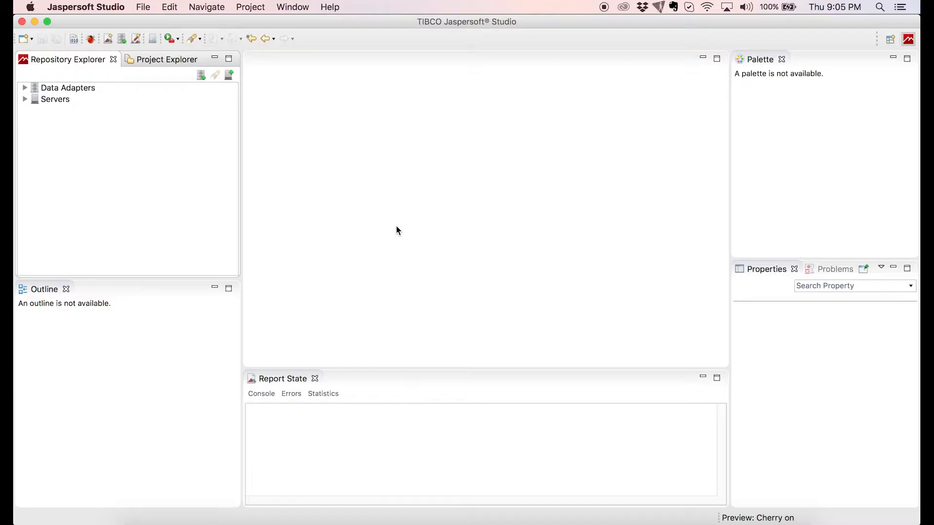
click(148, 7)
mouse_move(154, 24)
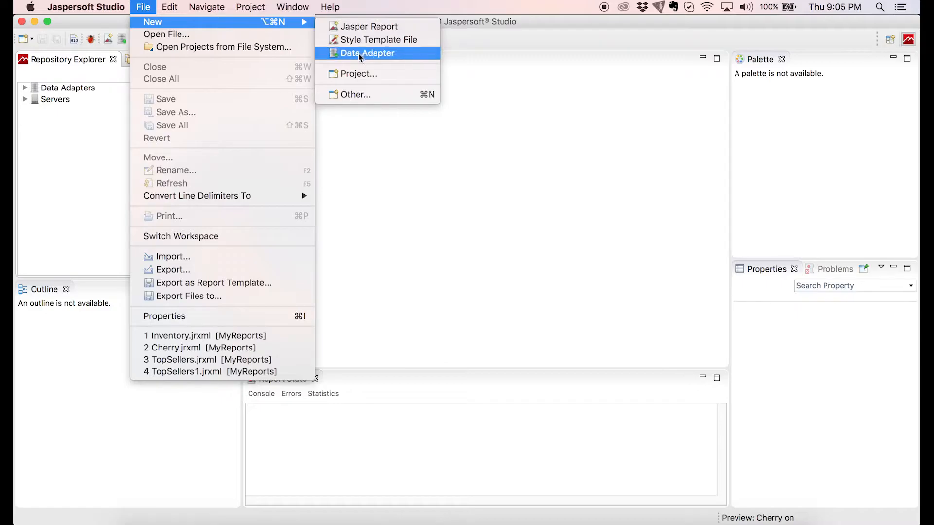
click(360, 165)
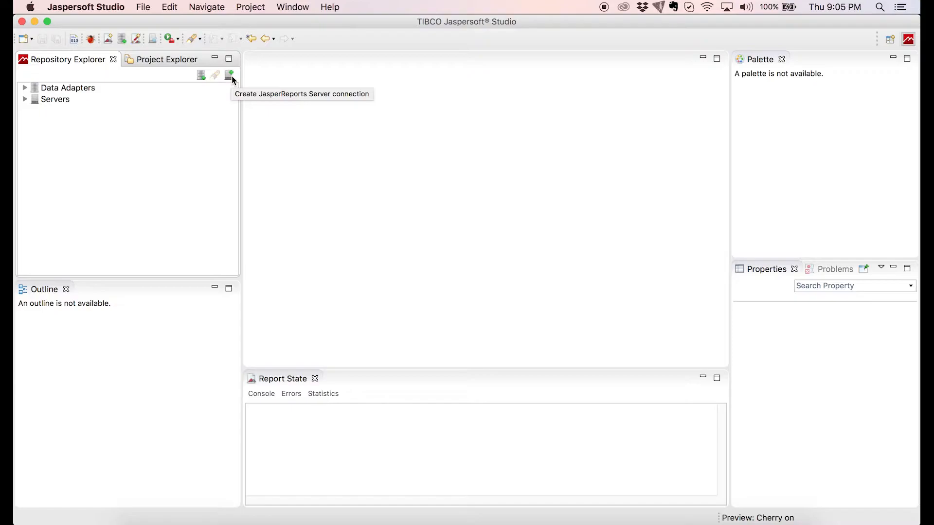
- Expand the data adapters in the repository and select Sample DB
click(25, 88)
click(71, 122)
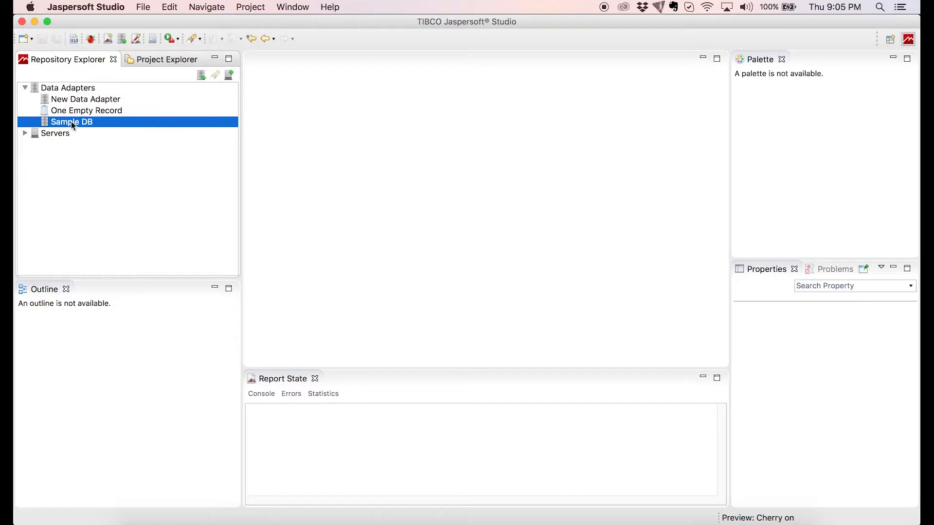
- Start a new Jasper Report based on the Cherry template
click(143, 8)
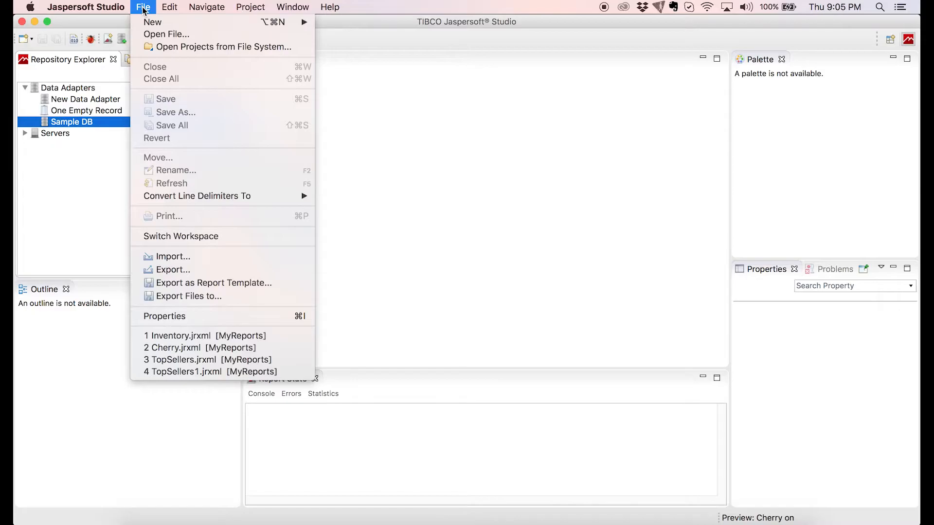
mouse_move(251, 21)
click(370, 27)
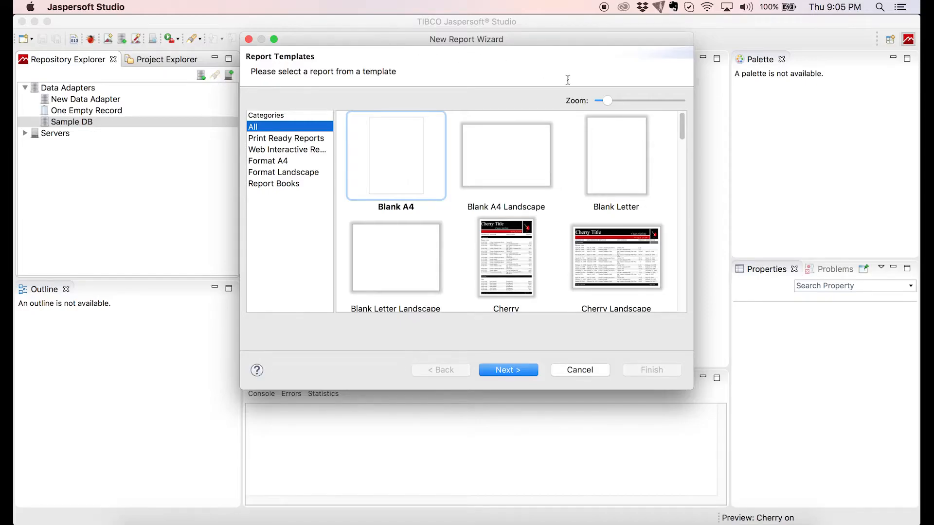
click(520, 263)
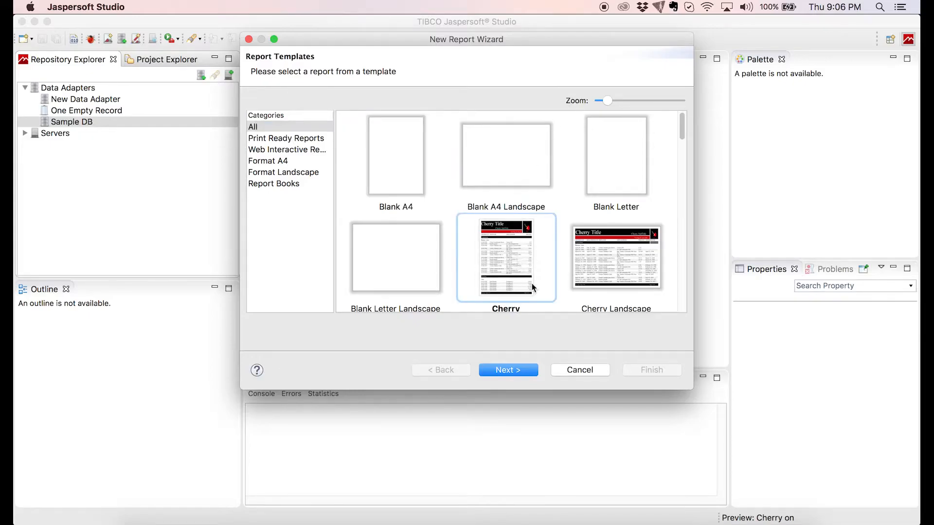
click(529, 373)
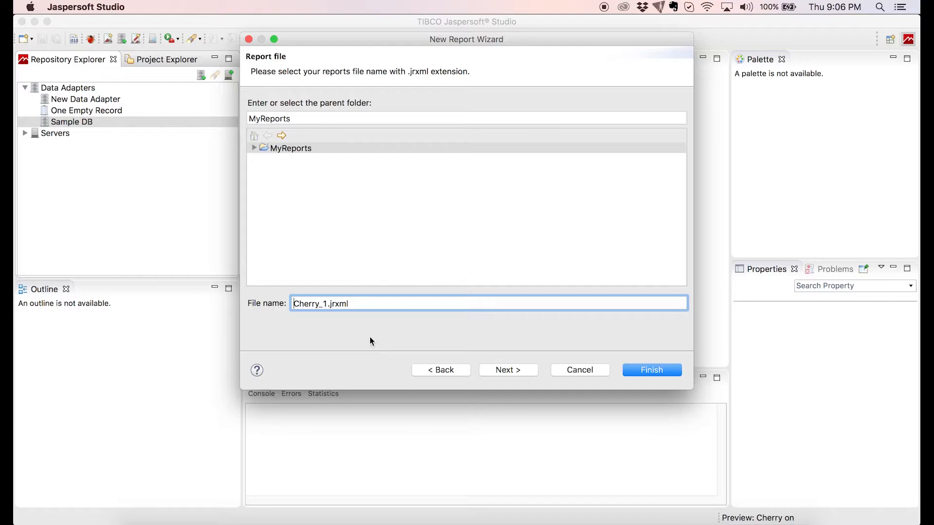
- Name the report file Jasperdemojrxml in the MyReports folder and continue to the data source settings
drag(330, 304, 292, 305)
text(Jasperdemo)
click(496, 369)
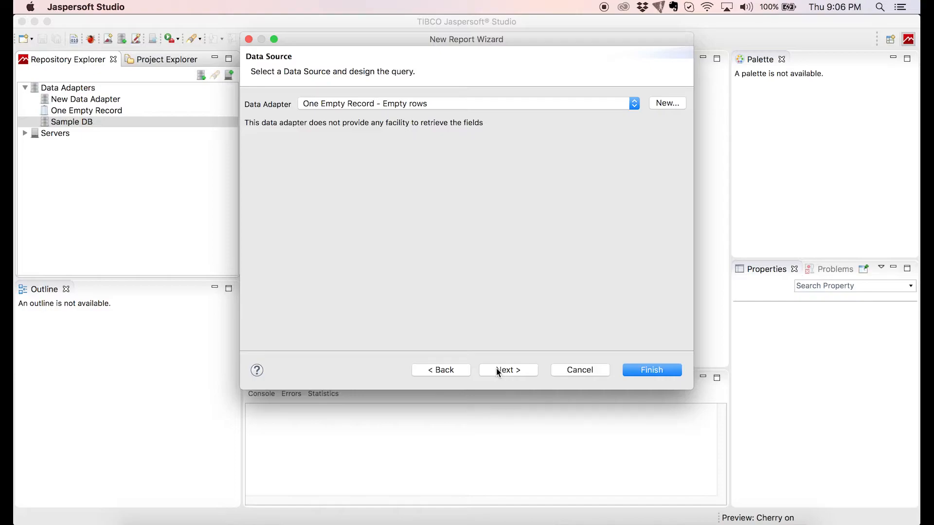
- Set the data adapter to Sample DB - Database JDBC Connection and expand the PUBLIC schema's PRODUCT table to show its columns
click(488, 104)
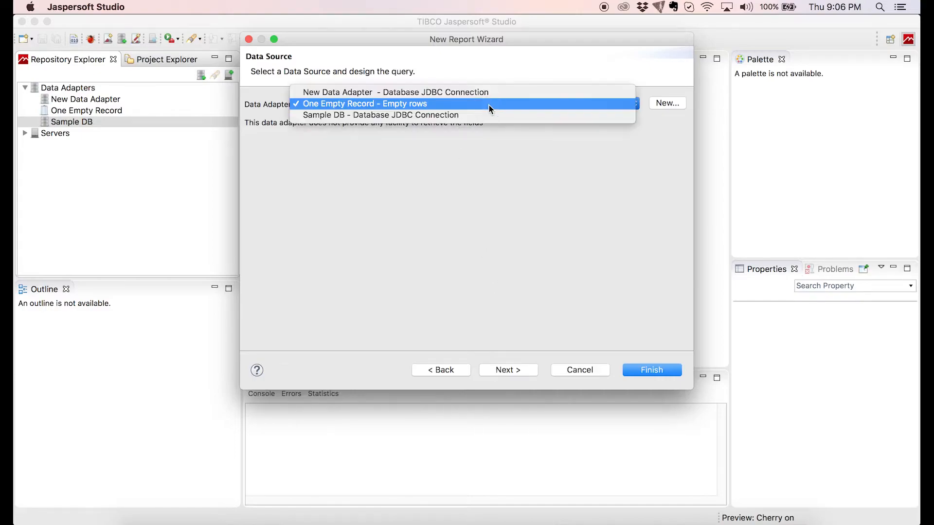
click(402, 117)
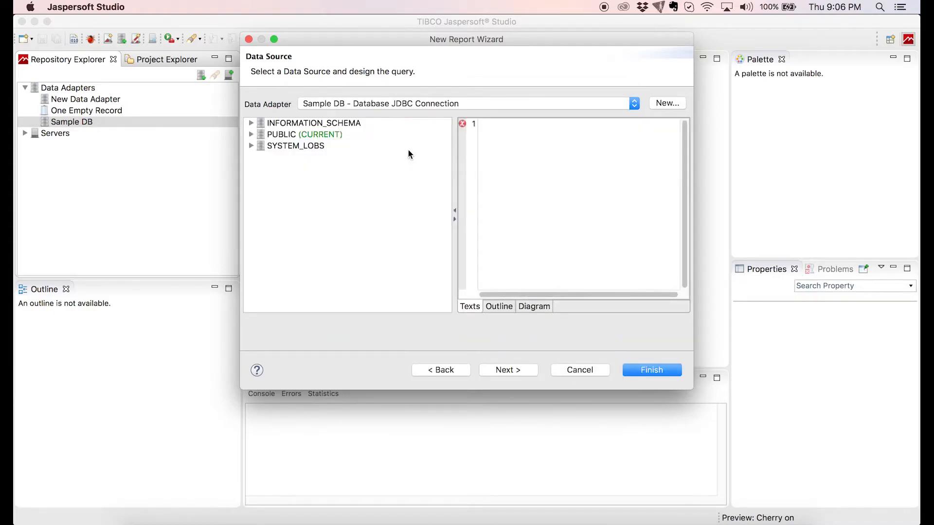
click(250, 134)
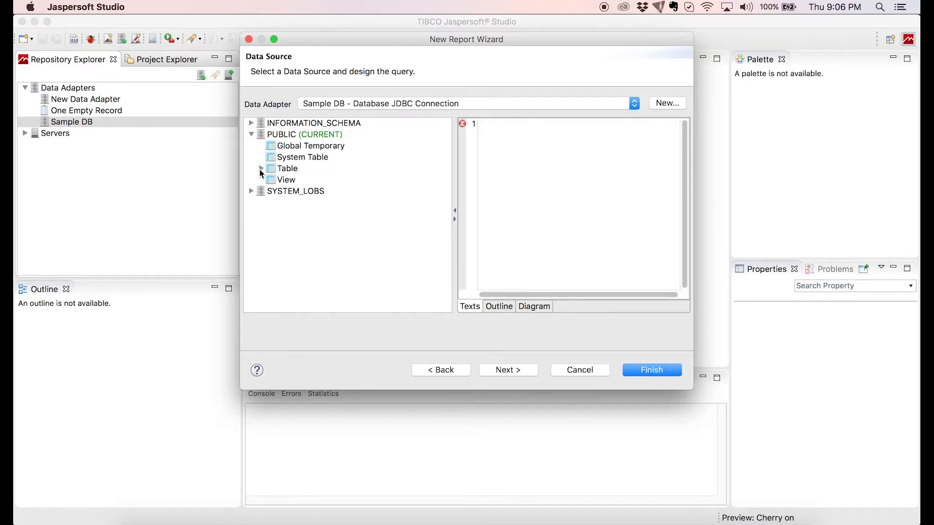
click(261, 168)
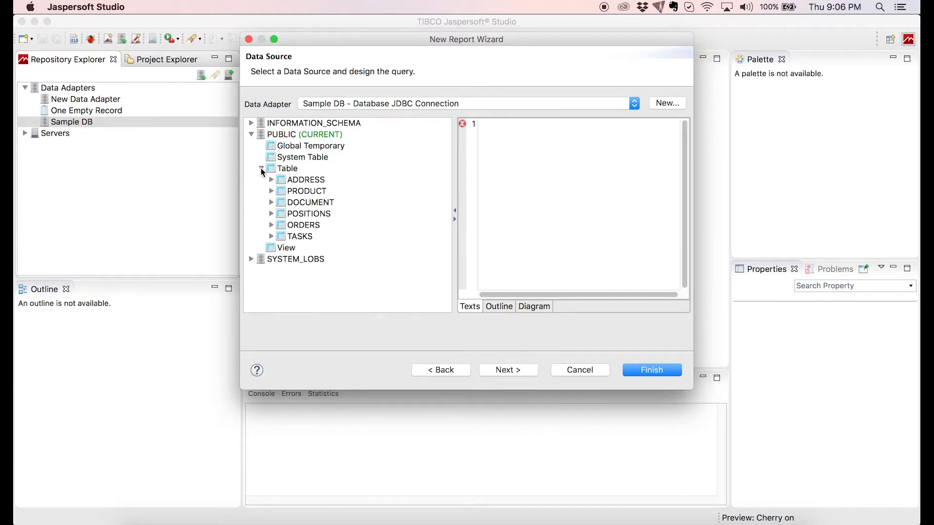
click(271, 191)
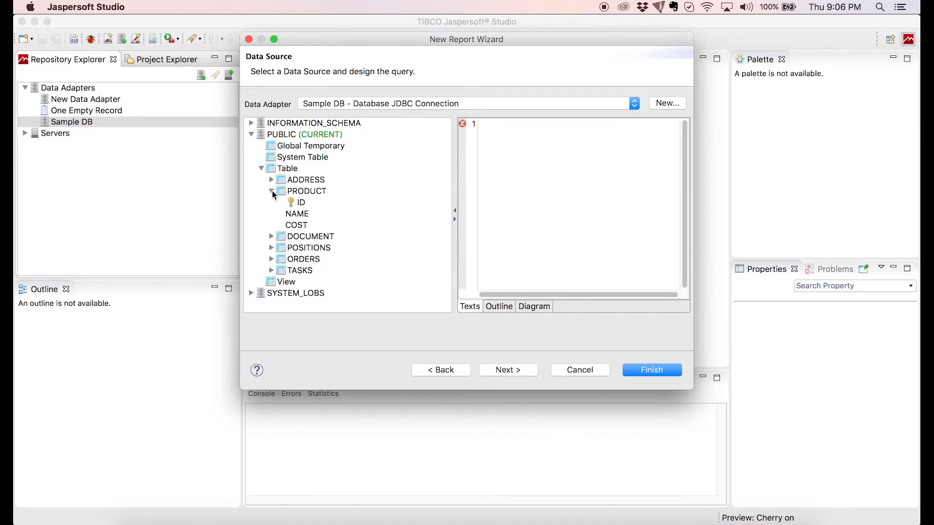
- Enter the query "Select * from product" for the report and continue to the dataset fields
click(543, 159)
text(Select *)
key(Return)
text(from product)
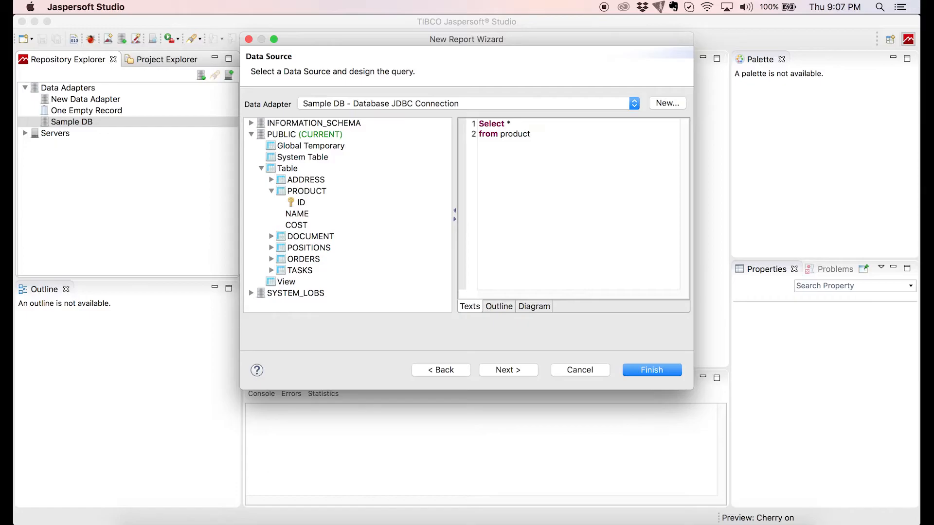
click(509, 370)
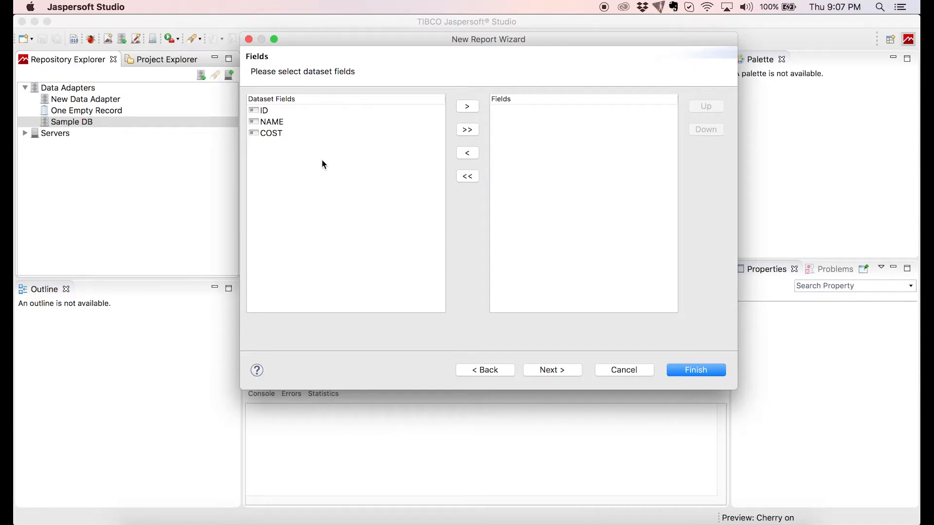
- Add the ID, NAME and COST fields to the report and generate it without any grouping
drag(323, 145, 298, 113)
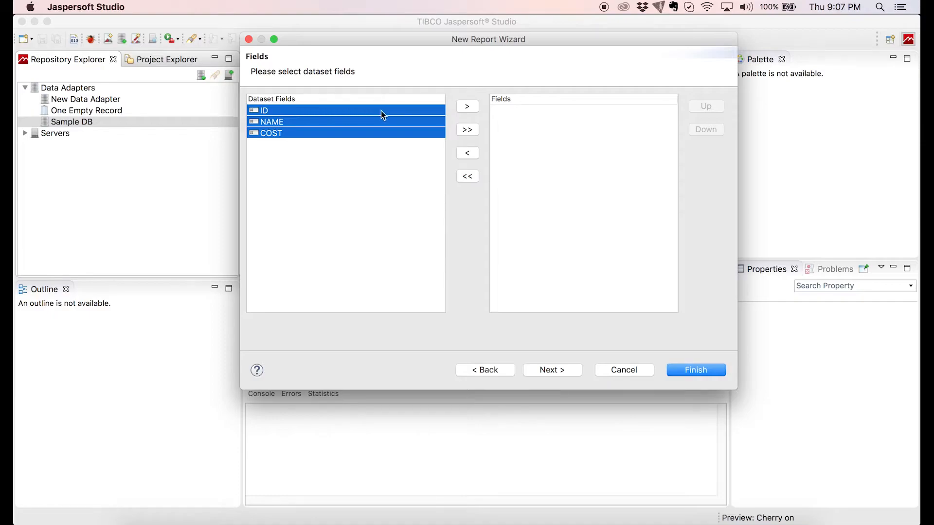
click(468, 130)
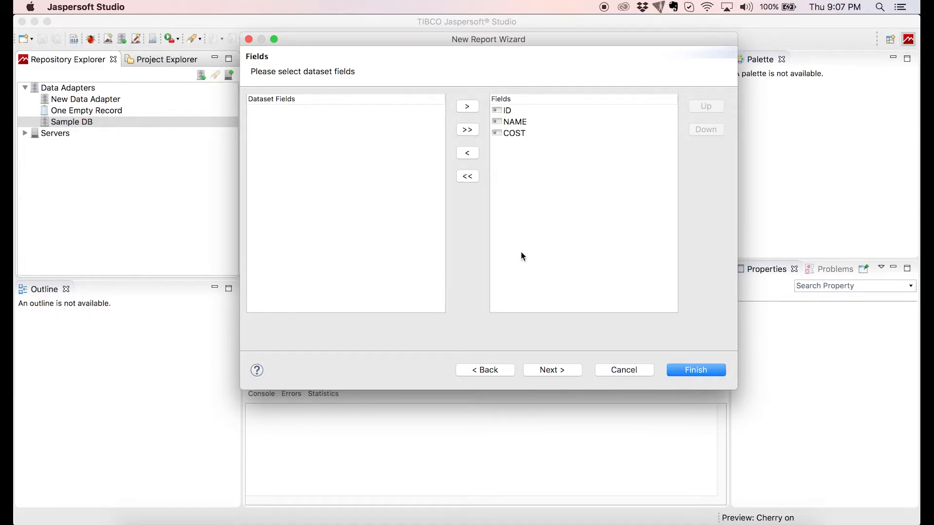
click(559, 369)
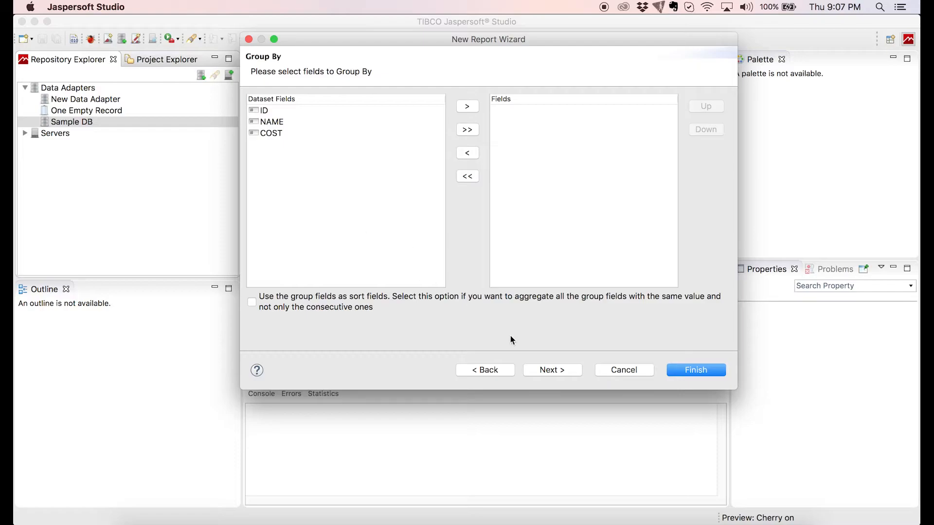
click(543, 371)
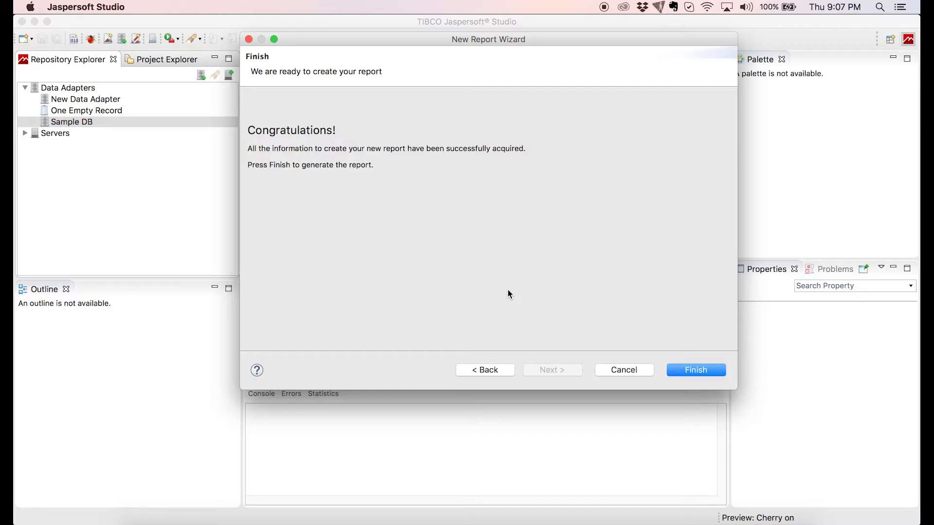
click(688, 372)
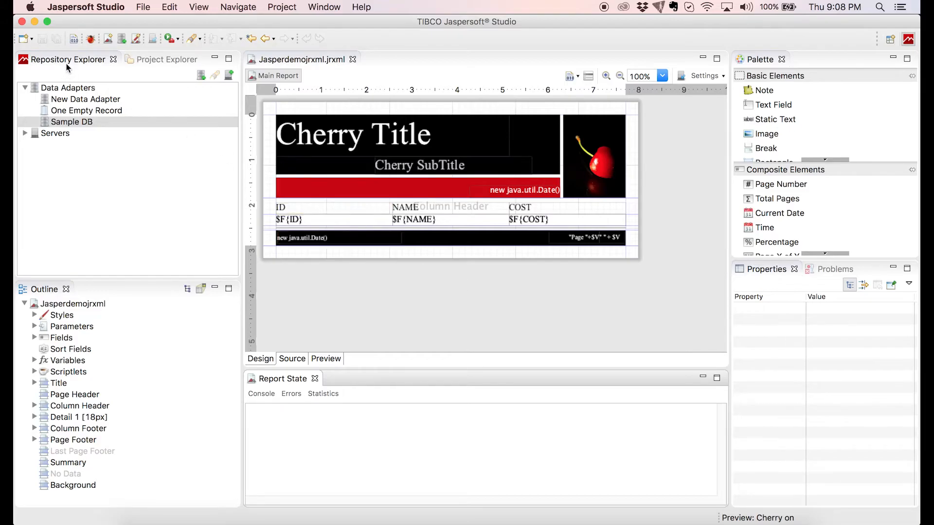
- Expand the MyReports project and select Jasperdemojrxml.jrxml among its files
click(162, 62)
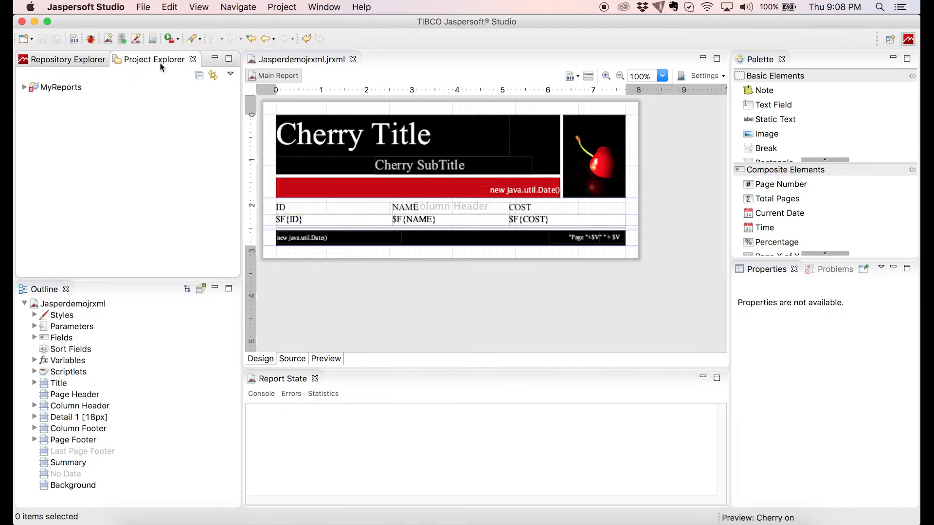
click(25, 87)
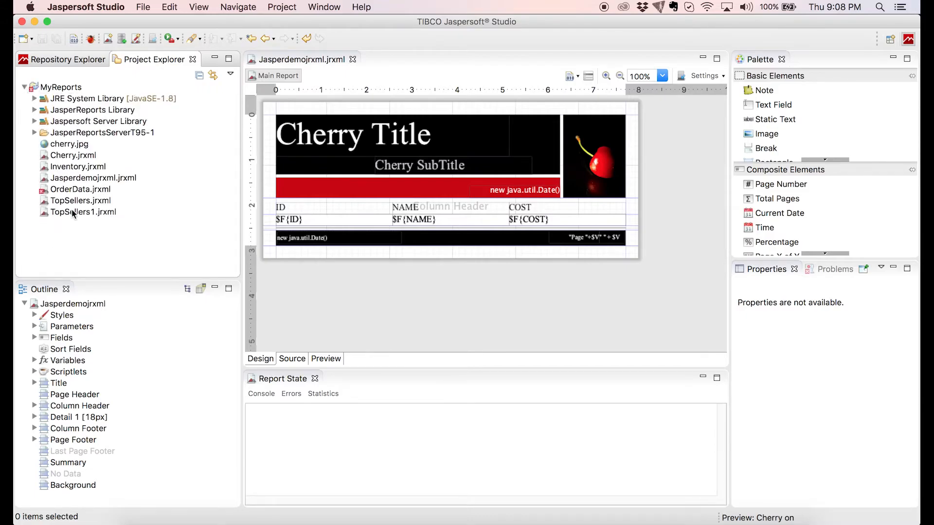
click(103, 180)
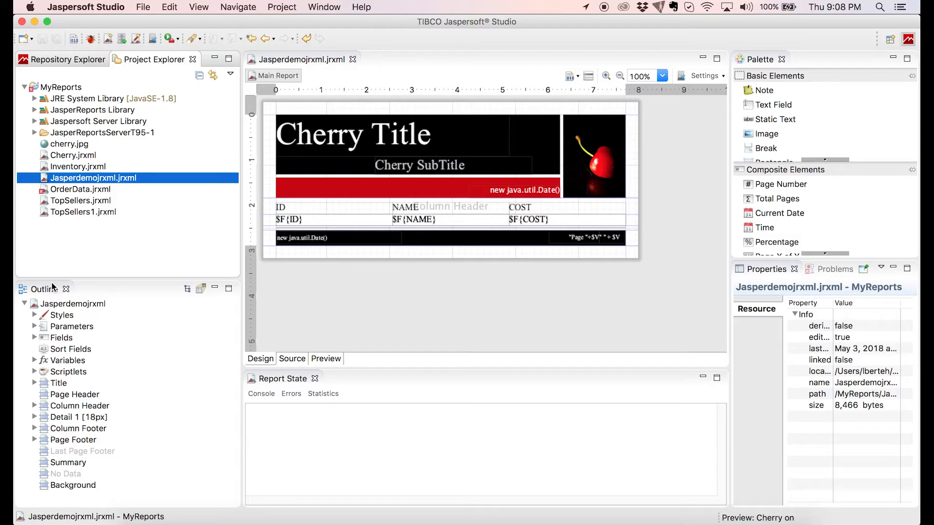
- Look at the report's XML source, then preview the report and examine its product rows
click(300, 360)
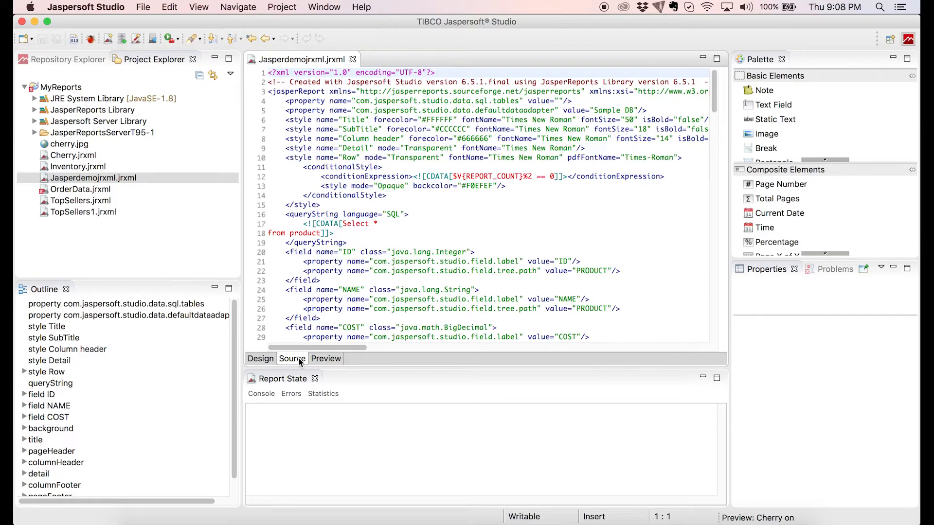
click(329, 359)
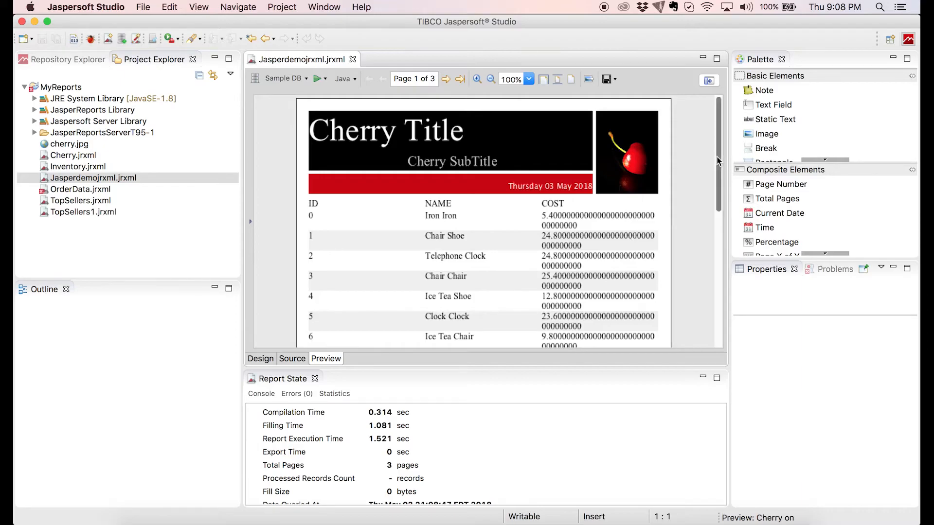
drag(717, 160, 722, 237)
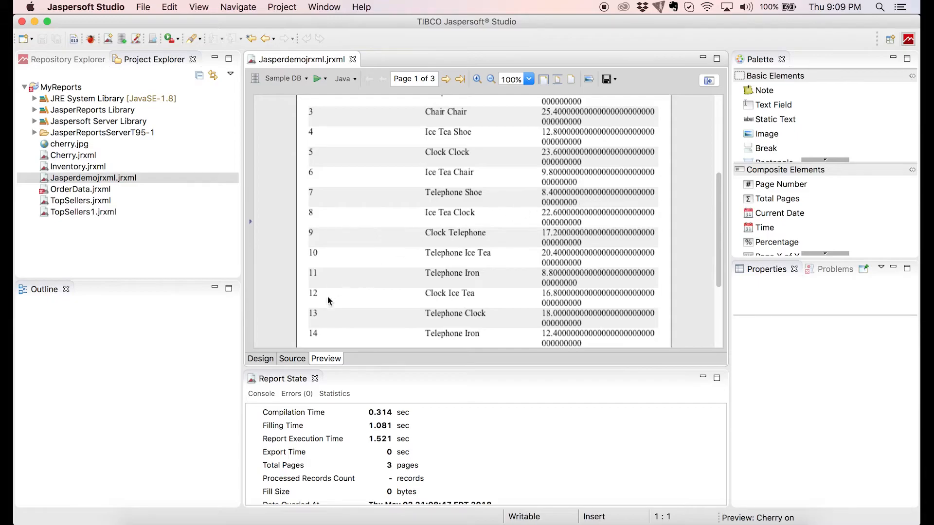
- Set the COST field's class to java.lang.Double in the report design and preview the report
click(260, 359)
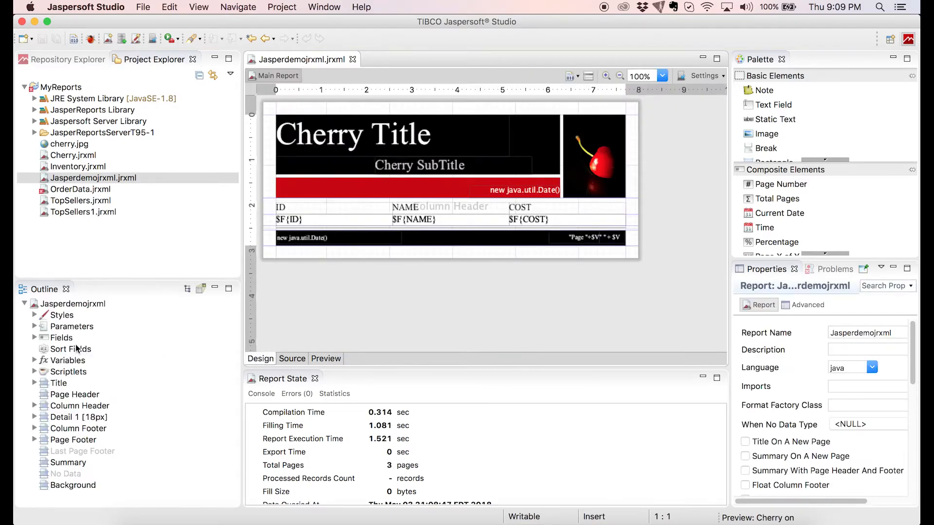
click(35, 338)
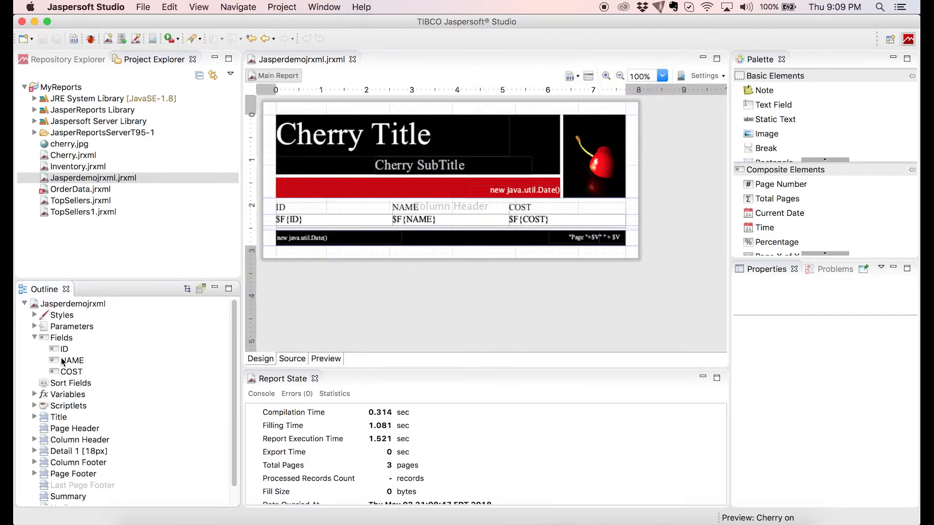
click(74, 373)
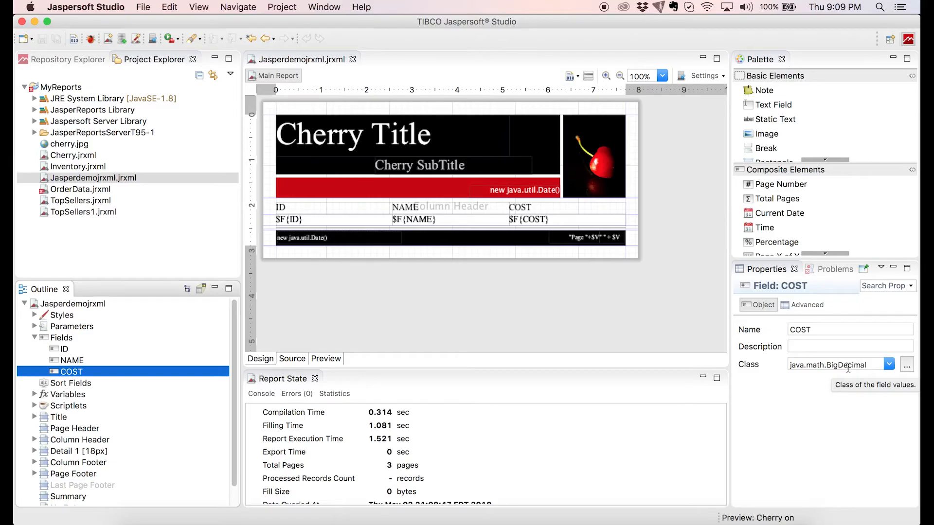
click(888, 364)
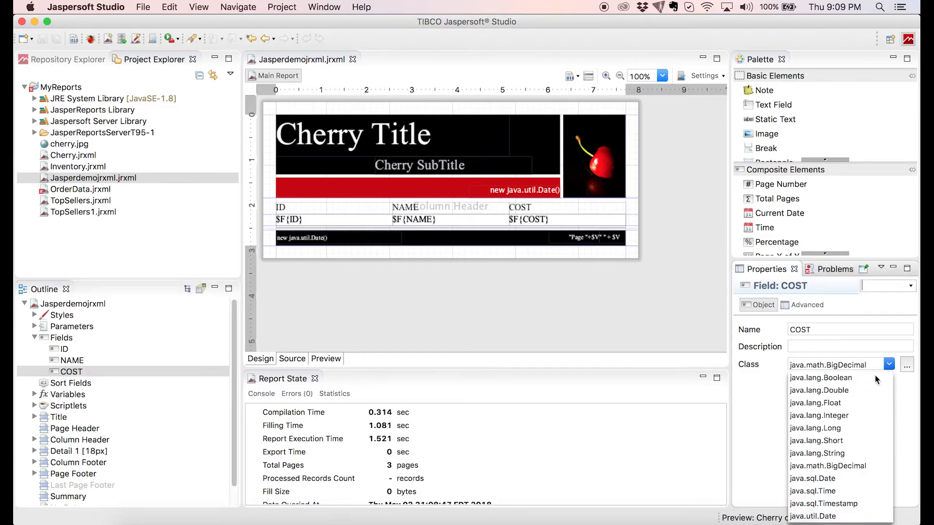
click(838, 391)
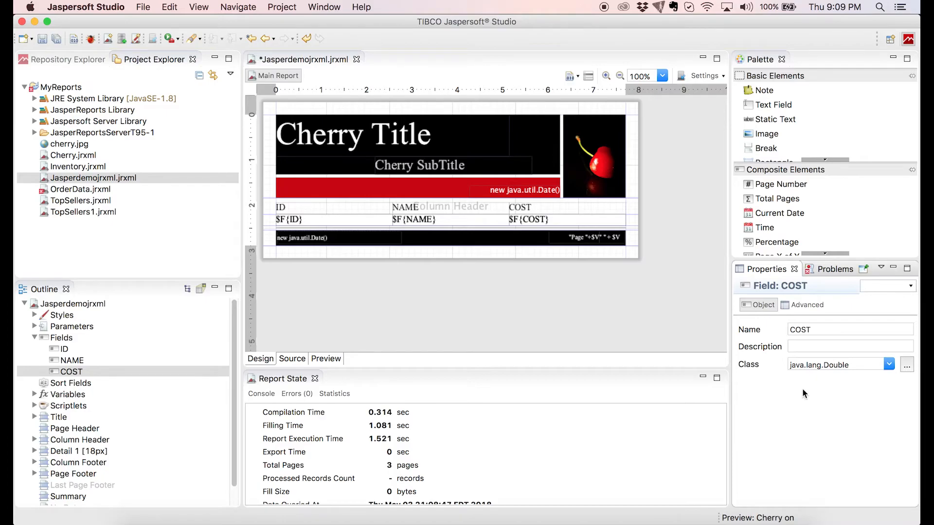
click(327, 360)
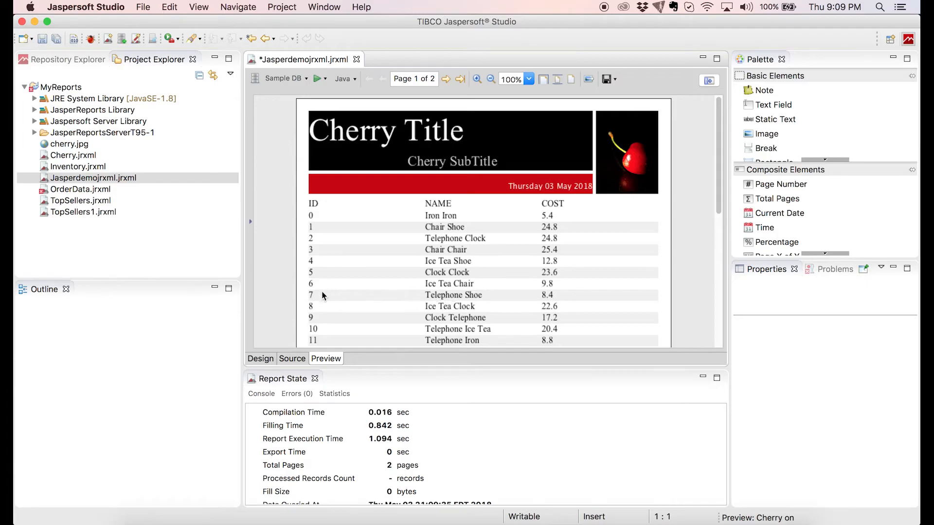
- Return to the report design and widen the Cherry Title static text to 440 px
click(261, 359)
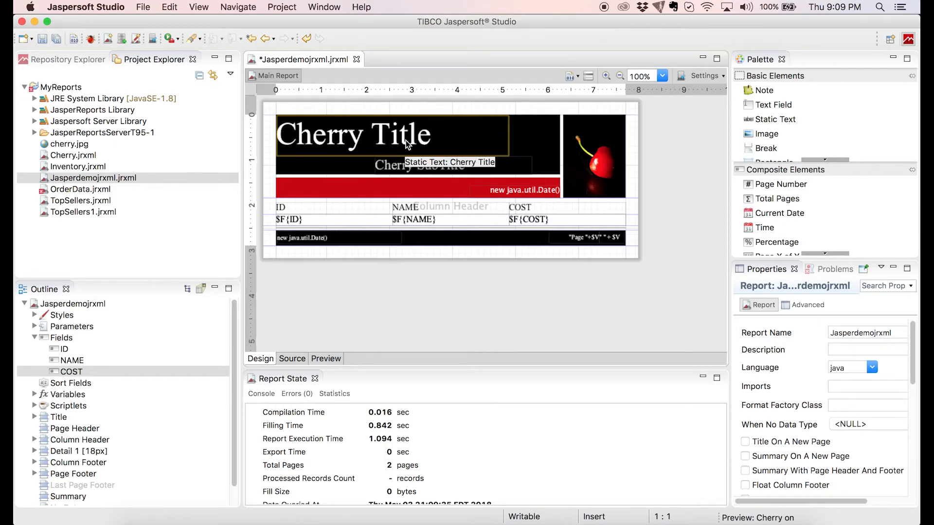
click(468, 141)
drag(509, 135, 557, 136)
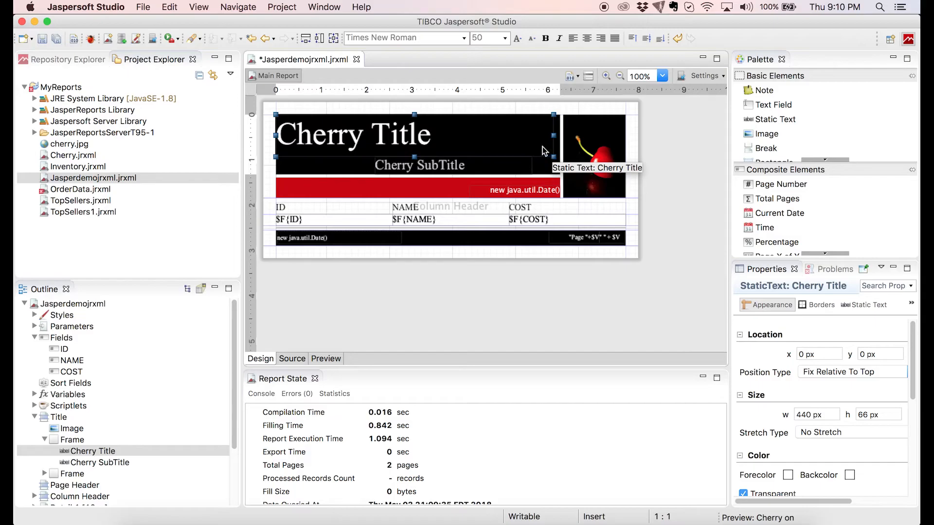
- Nudge the Cherry Title static text rightward to an x location of 3 px
key(Right)
key(Right)
key(Right)
key(Right)
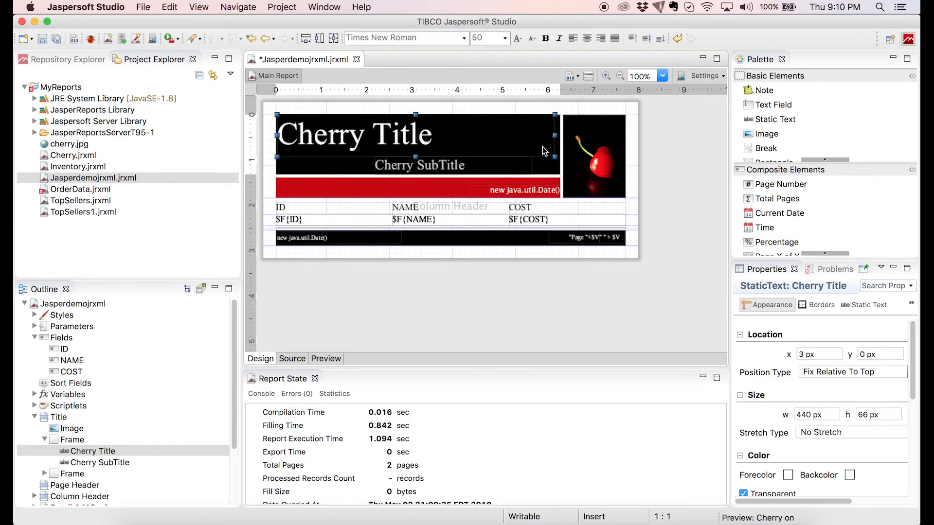
- Nudge the Cherry Title static text to an x location of 5 px and center its text horizontally
key(Right)
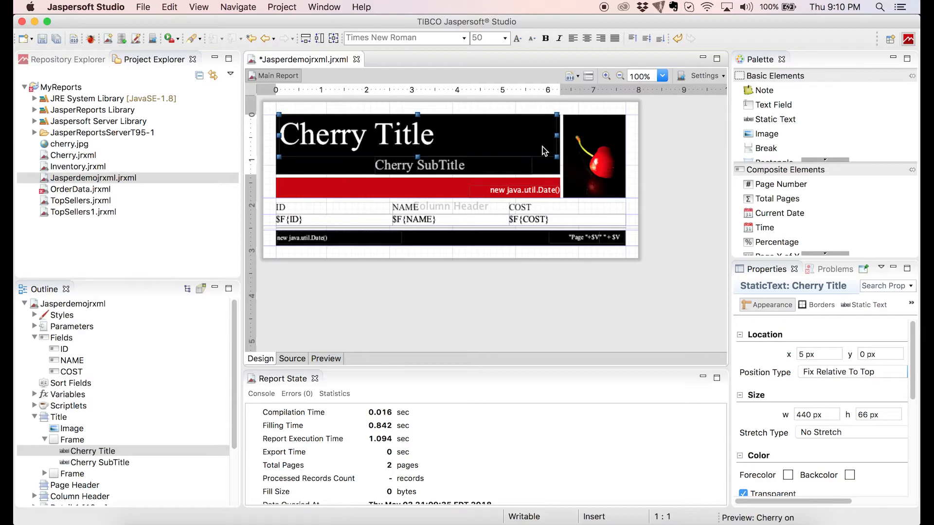
click(858, 309)
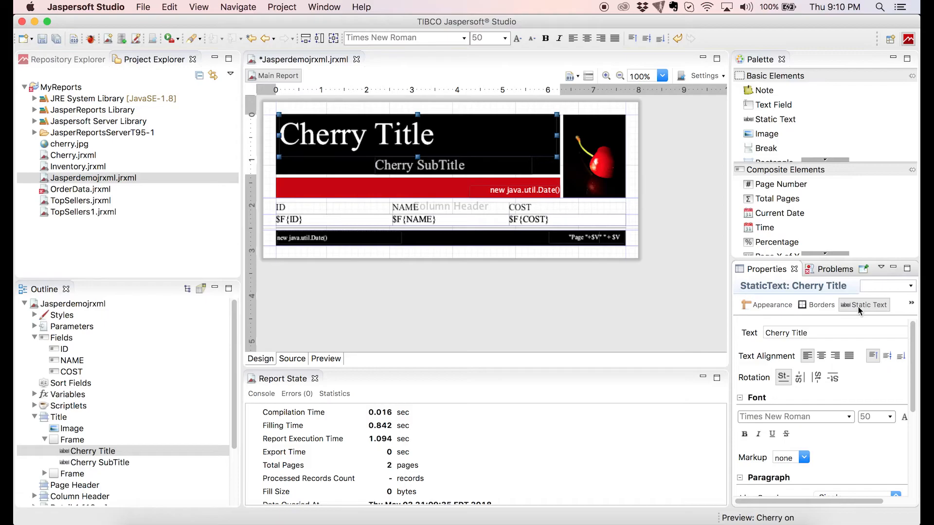
click(821, 356)
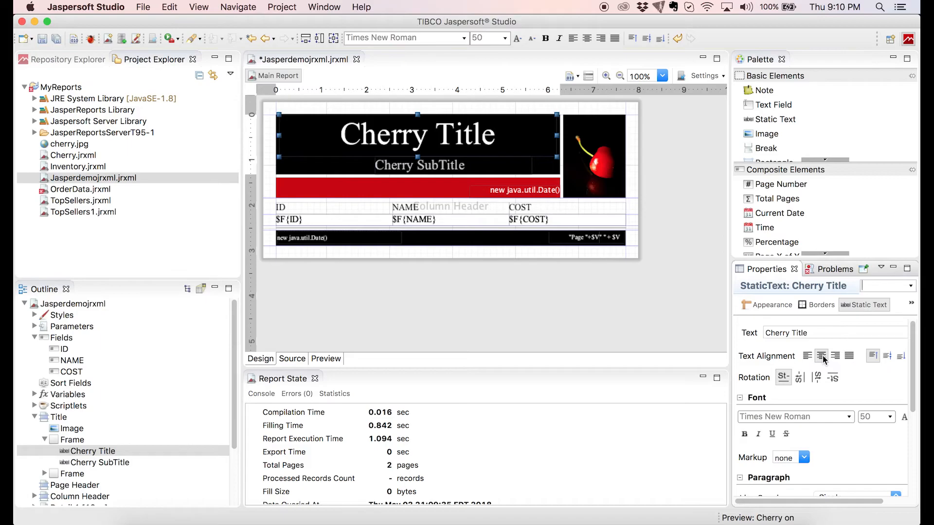
- Change the Cherry Title static text to read PRODUCTS
double_click(455, 135)
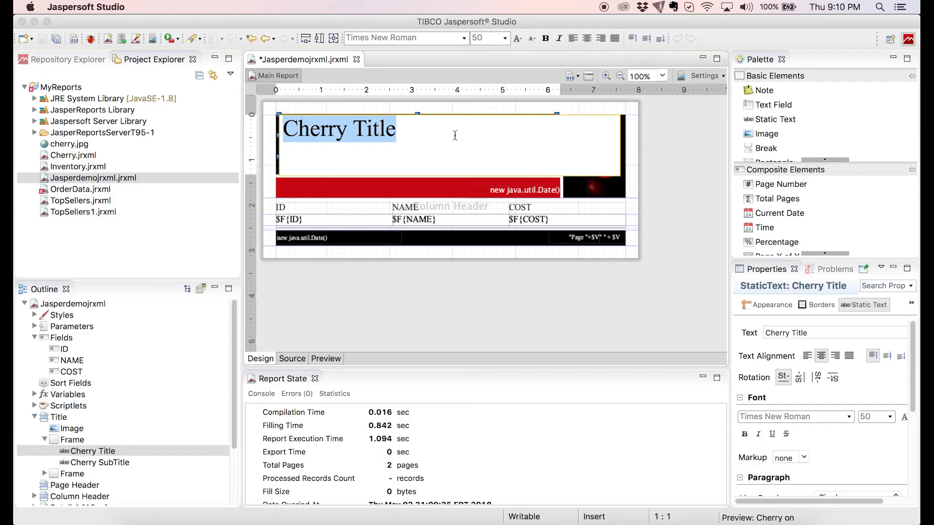
click(819, 330)
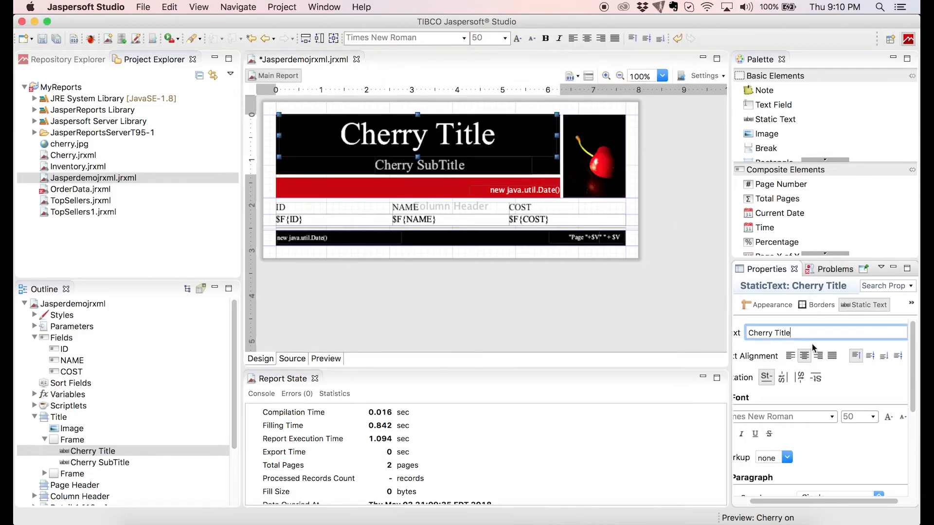
key(BackSpace)
key(BackSpace)
key(BackSpace)
key(BackSpace)
key(BackSpace)
key(BackSpace)
key(BackSpace)
key(BackSpace)
key(BackSpace)
key(BackSpace)
key(BackSpace)
key(BackSpace)
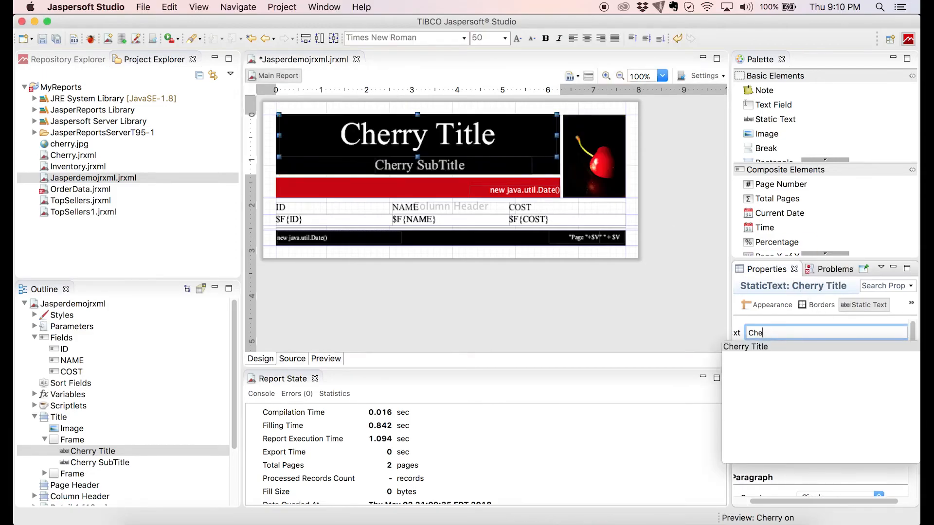
text(PRODUCTS)
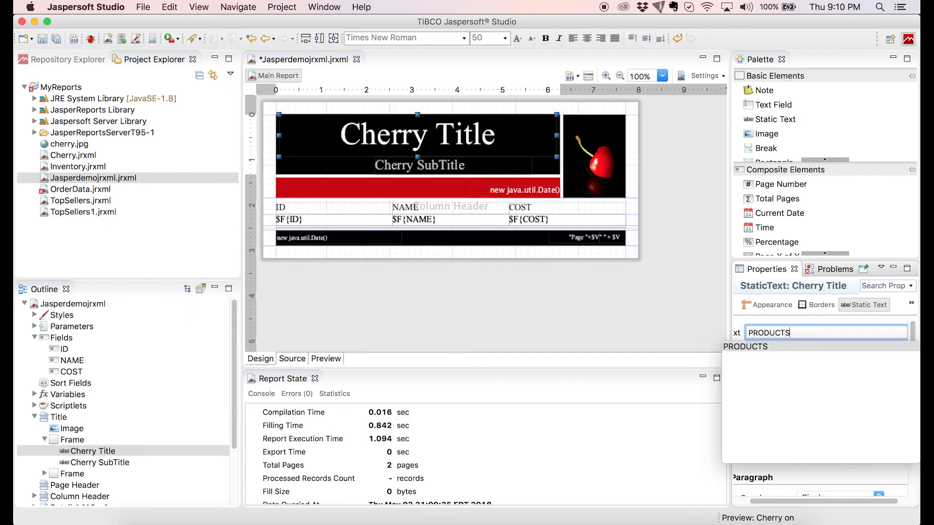
key(Return)
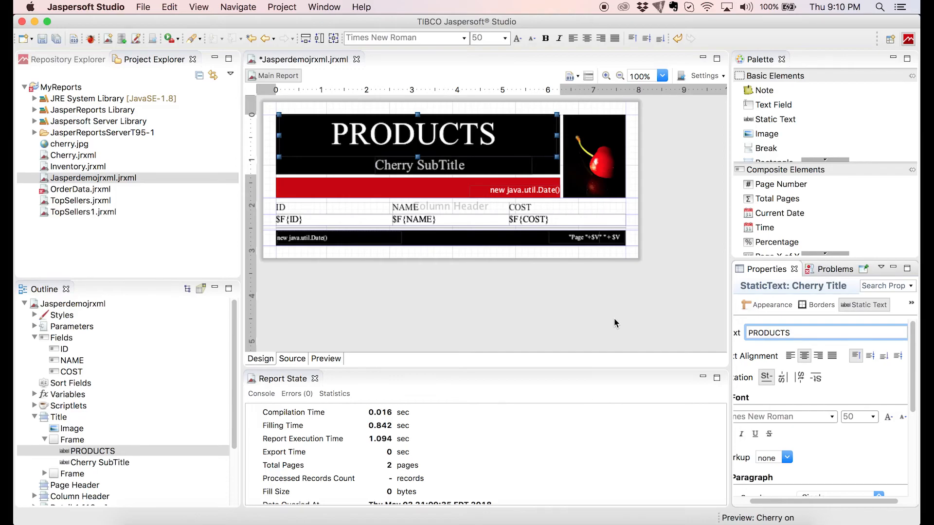
- Delete the Cherry SubTitle static text from the title frame
click(432, 175)
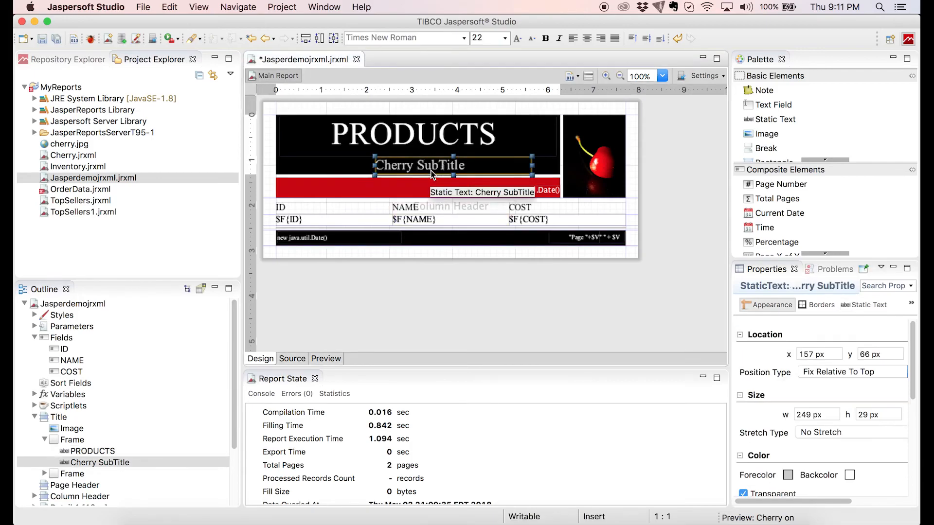
key(Delete)
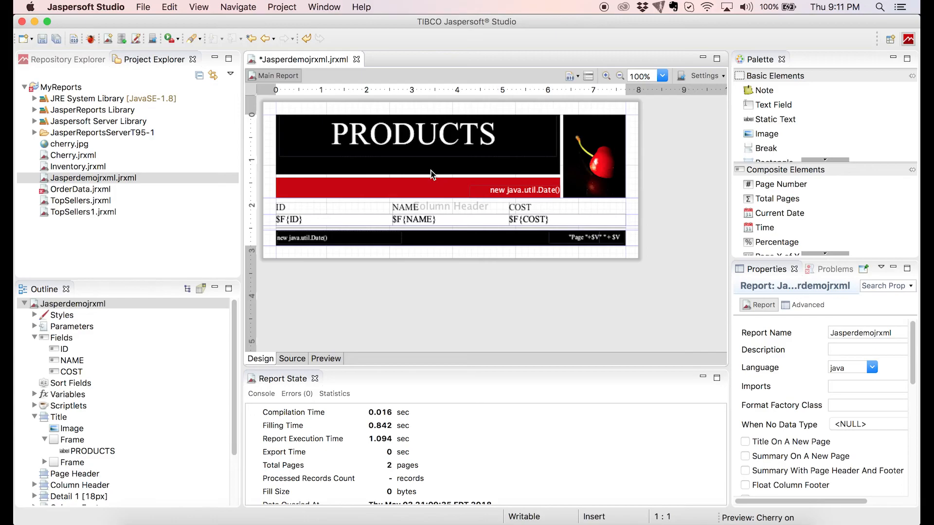
- Nudge the date text field in the red title band leftward to an x location of 302 px
click(515, 193)
key(Left)
key(Left)
key(Left)
key(Left)
key(Left)
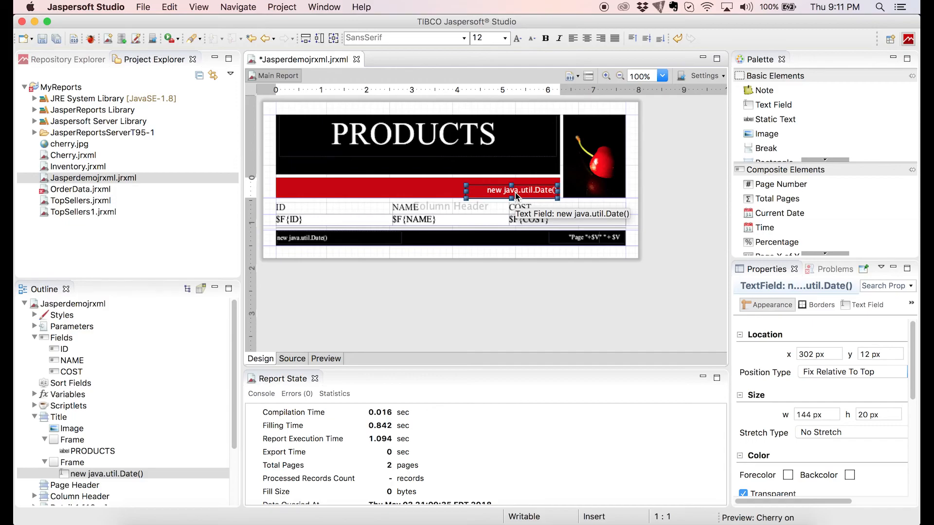
- Nudge the PRODUCTS static text downward to roughly the vertical middle of the black title frame, and preview the report
click(436, 138)
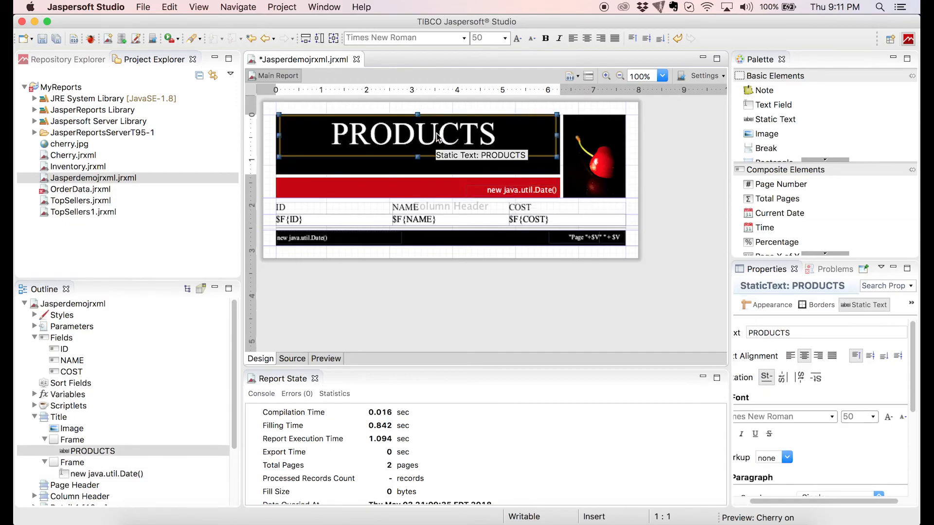
key(Down)
key(Down)
key(Down)
key(Down)
key(Down)
key(Down)
key(Down)
key(Down)
key(Down)
key(Down)
key(Down)
key(Down)
key(Down)
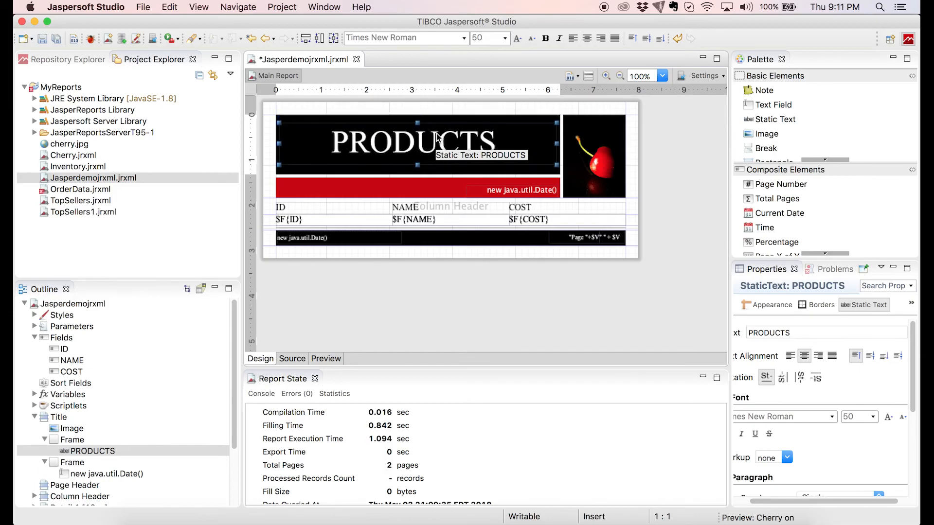
key(Down)
key(Down)
key(Down)
key(Down)
key(Down)
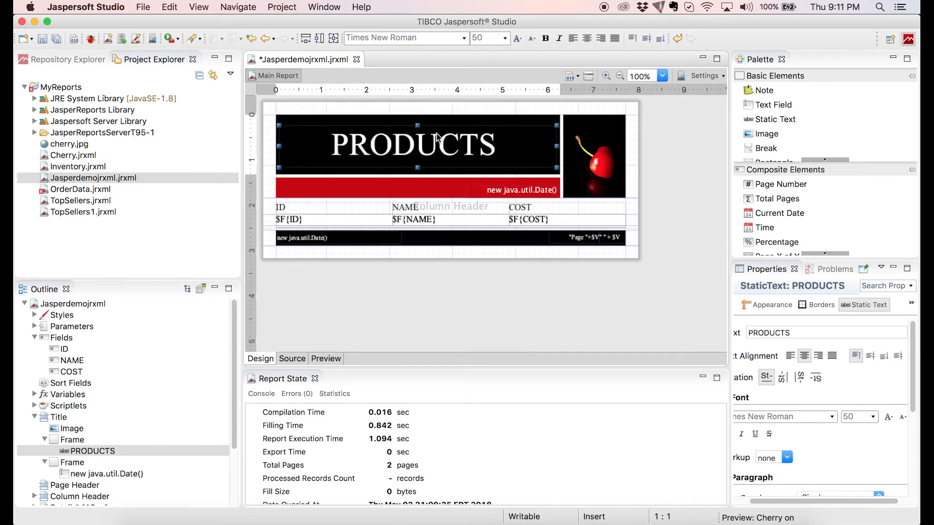
click(323, 360)
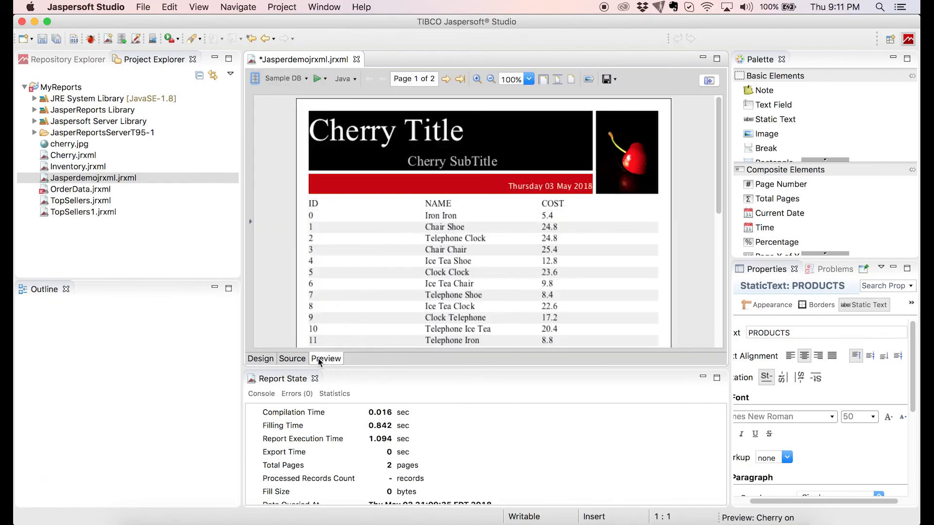